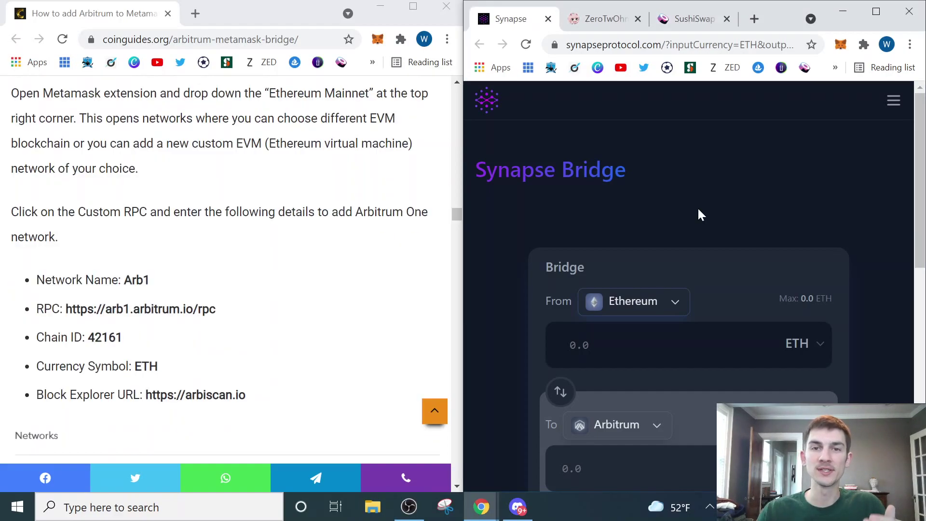
Step: Start a custom RPC network in MetaMask and name it Arb1
left_click(841, 45)
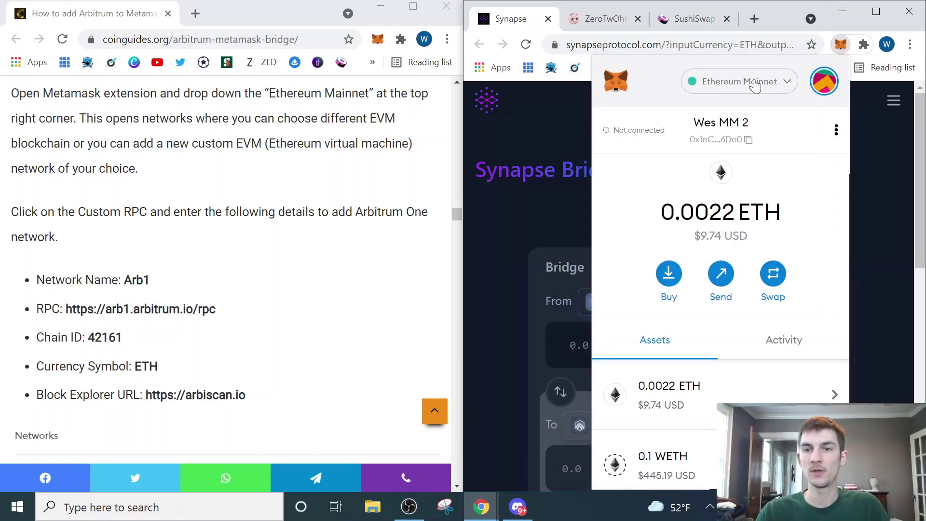
left_click(753, 85)
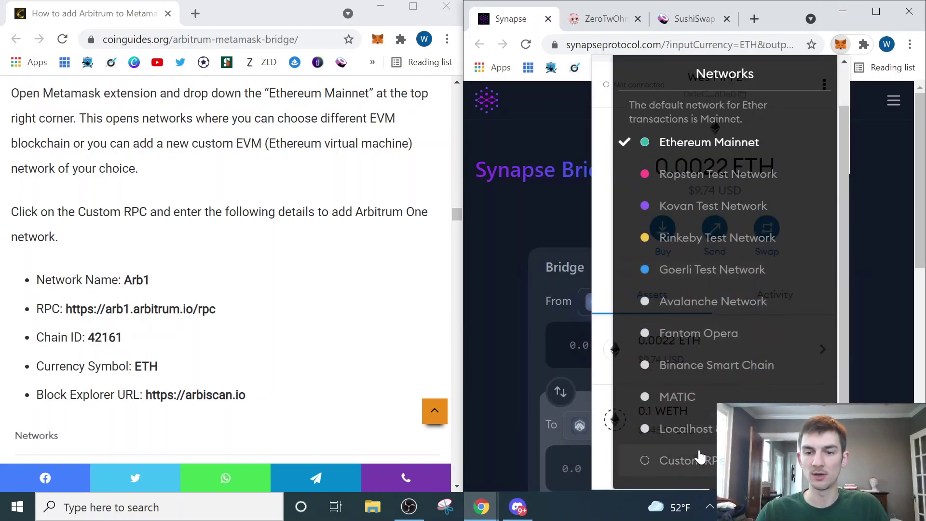
left_click(700, 461)
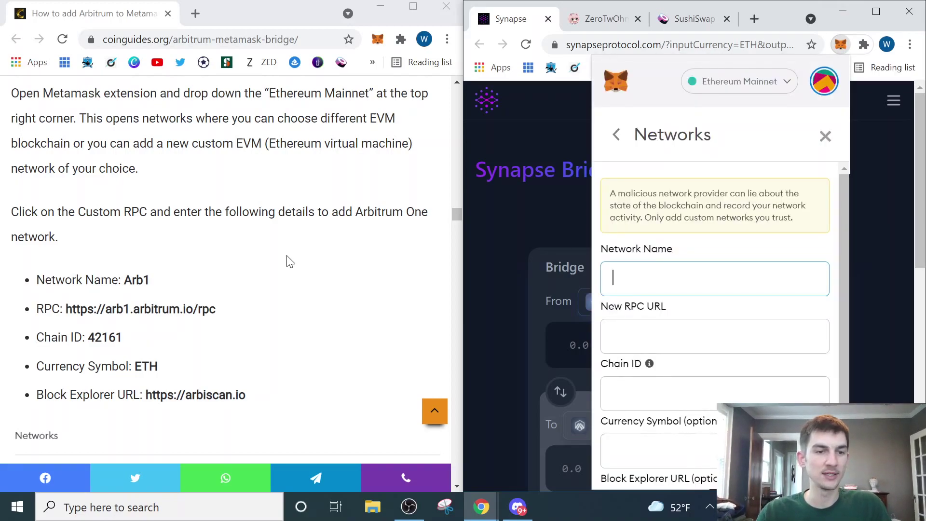
double_click(137, 280)
key("ctrl+c")
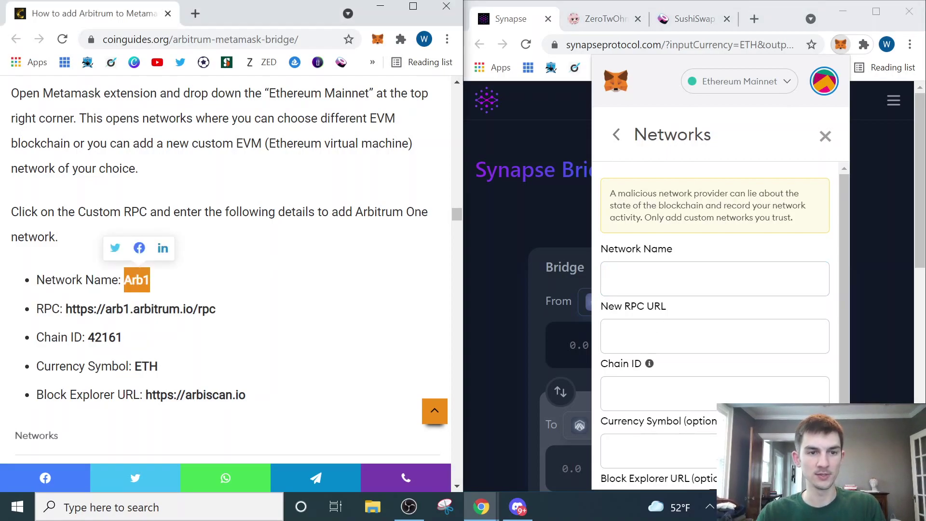
left_click(714, 279)
key("ctrl+v")
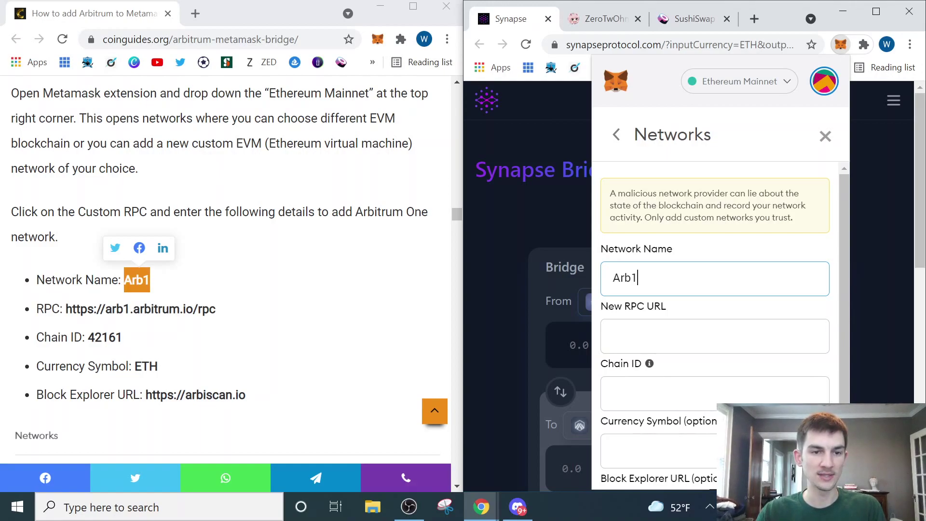
Step: Fill in the Arbitrum RPC URL and chain ID 42161 from the guide
left_click_drag(216, 308, 68, 299)
key("ctrl+c")
left_click(782, 336)
key("ctrl+v")
left_click_drag(238, 343, 88, 338)
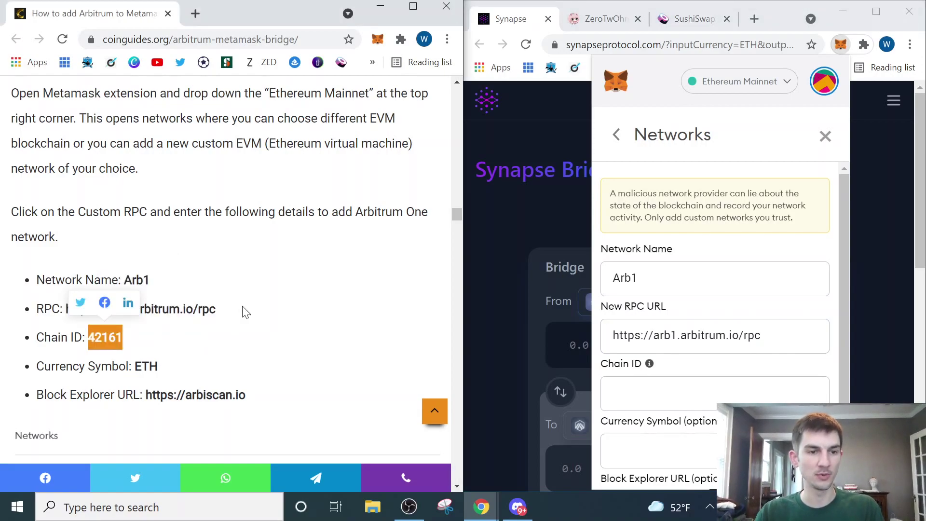
key("ctrl+c")
left_click(772, 393)
key("ctrl+v")
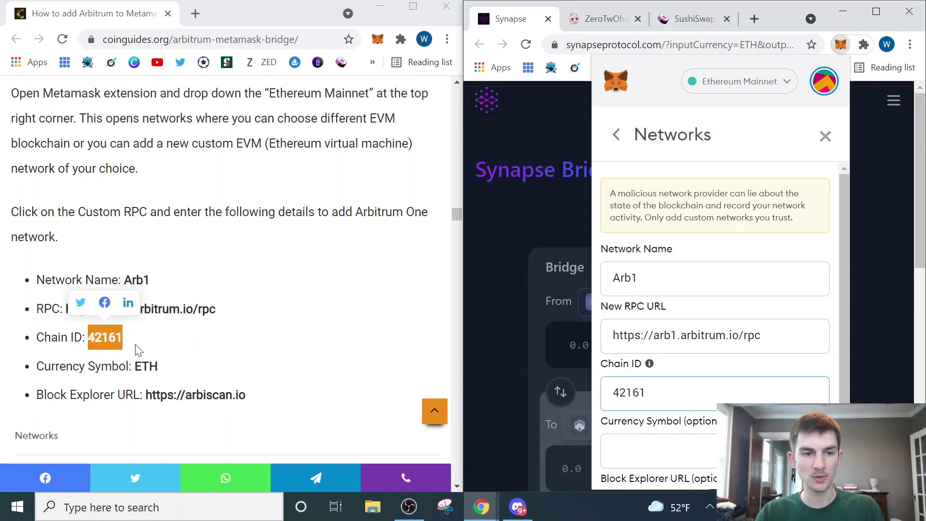
Step: Set currency symbol ETH and the arbiscan explorer, then save and switch to Arb1
double_click(146, 366)
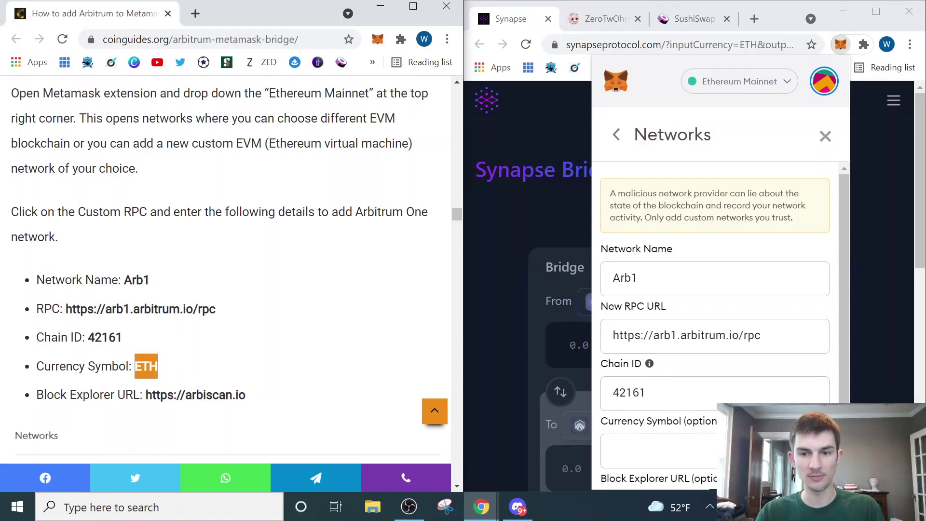
key("ctrl+c")
left_click(659, 451)
key("ctrl+v")
scroll(659, 434, "down", 2)
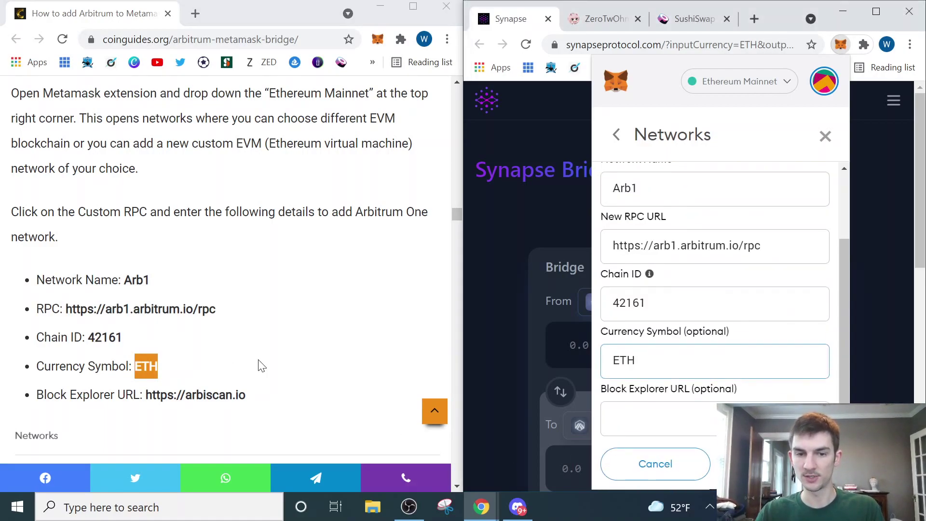
left_click_drag(146, 394, 246, 395)
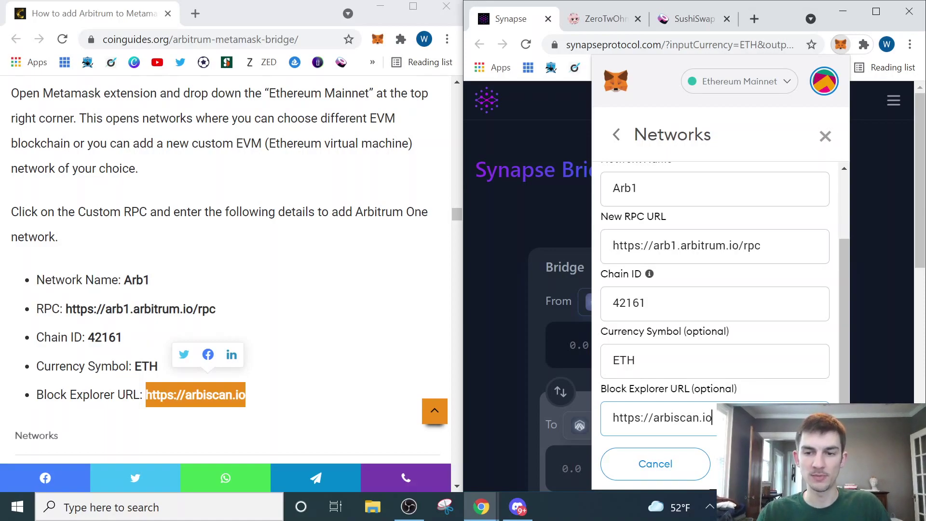
left_click(772, 464)
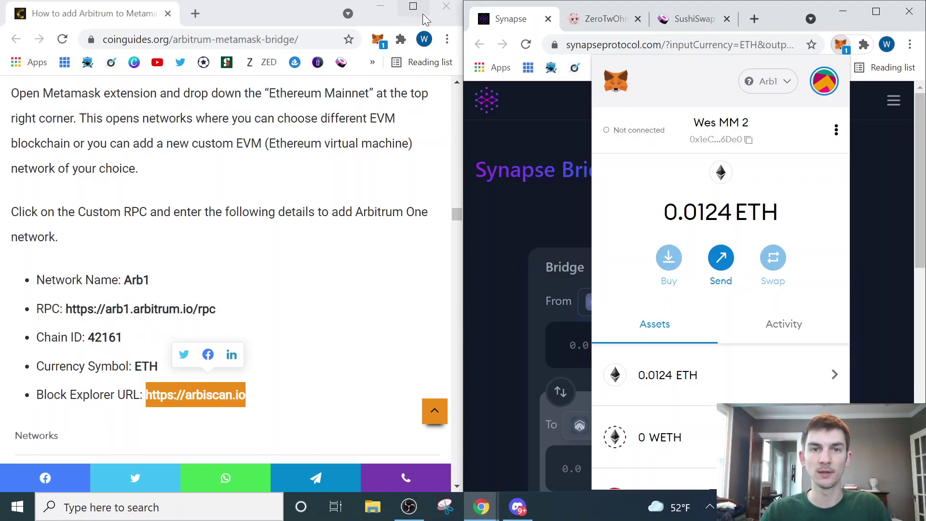
Step: Connect MetaMask to Synapse Bridge and route ETH from Ethereum Mainnet to Arbitrum
key("super+Up")
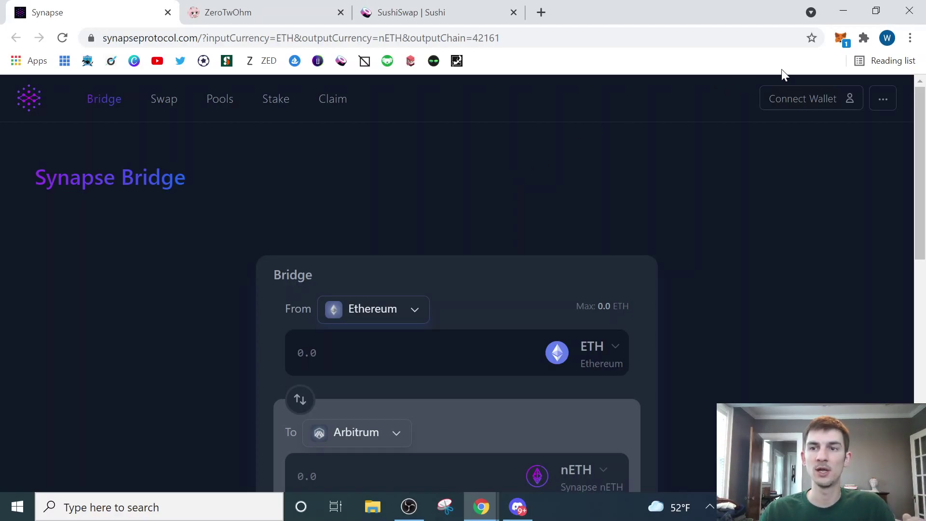
left_click(806, 92)
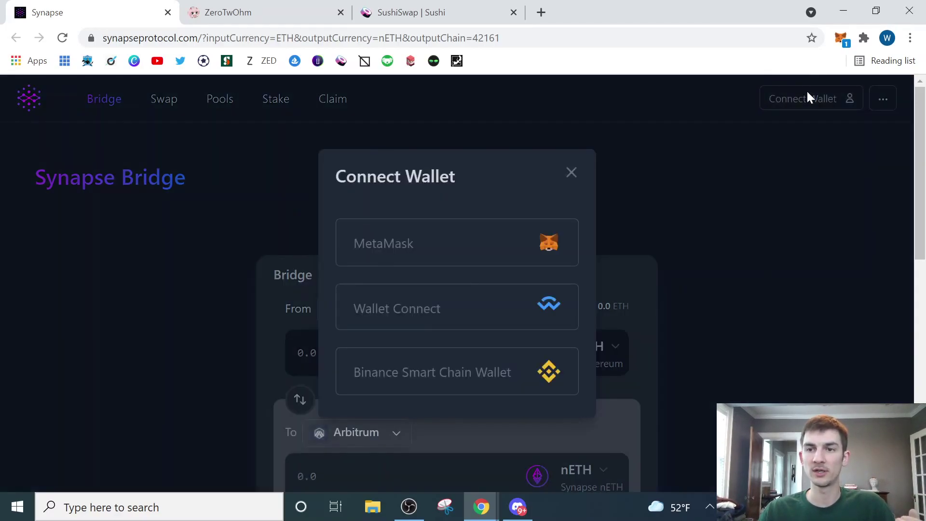
left_click(511, 241)
left_click(794, 455)
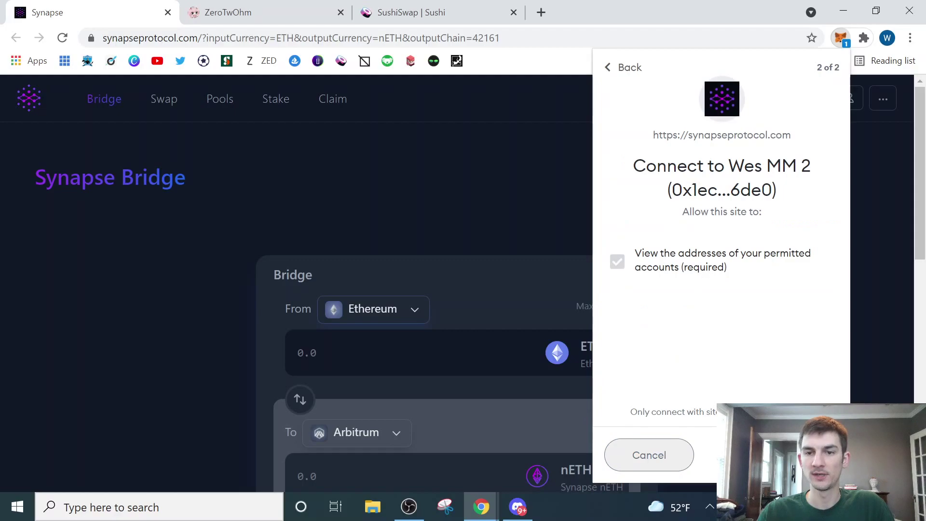
left_click(794, 455)
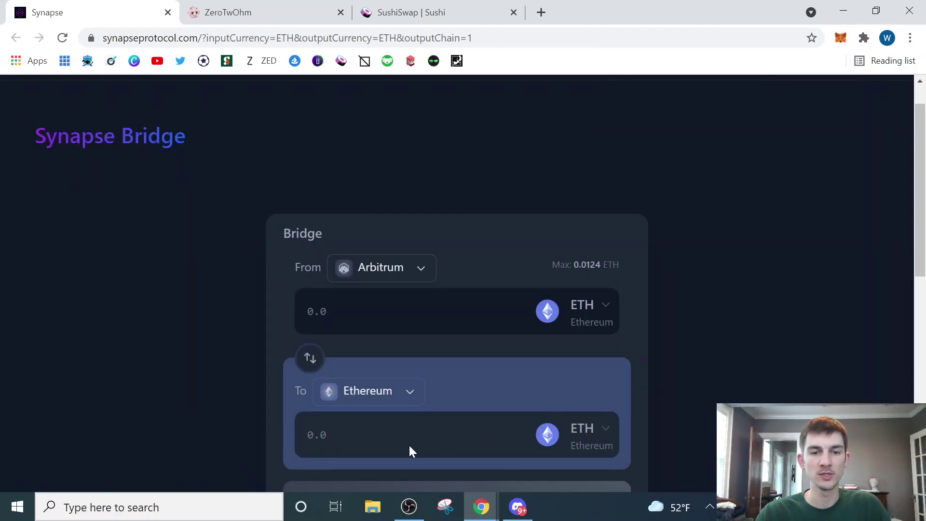
left_click(308, 356)
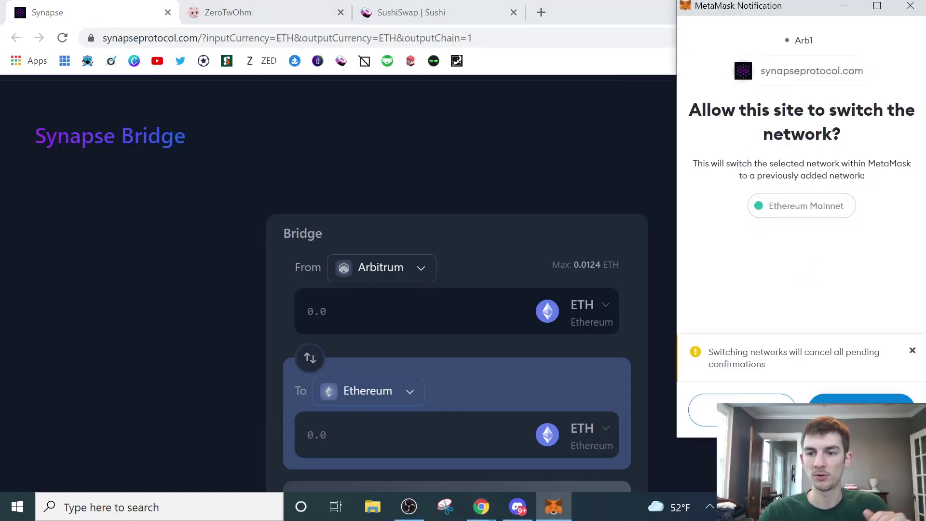
left_click(861, 408)
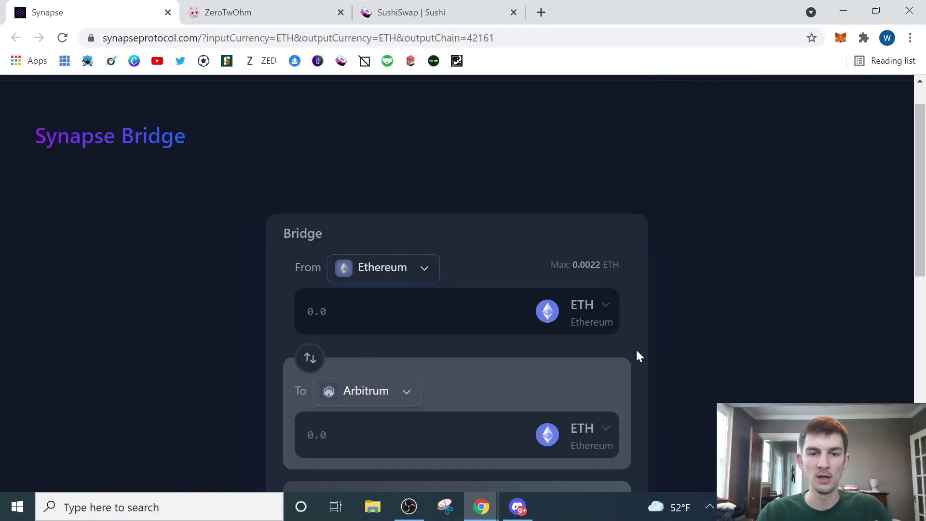
Step: Enter 0.1 ETH to bridge to Arbitrum and review the quote and 0.005 ETH fee
left_click(435, 311)
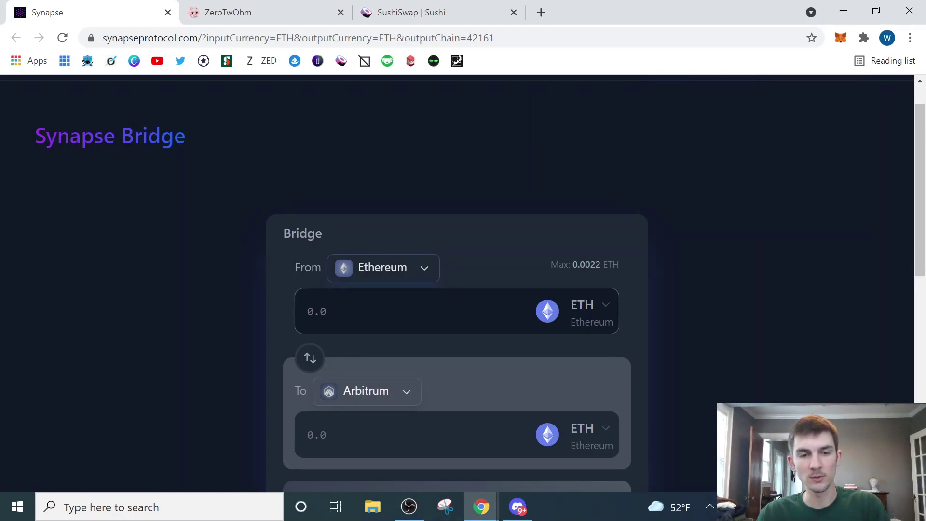
type(".1")
scroll(395, 311, "down", 3)
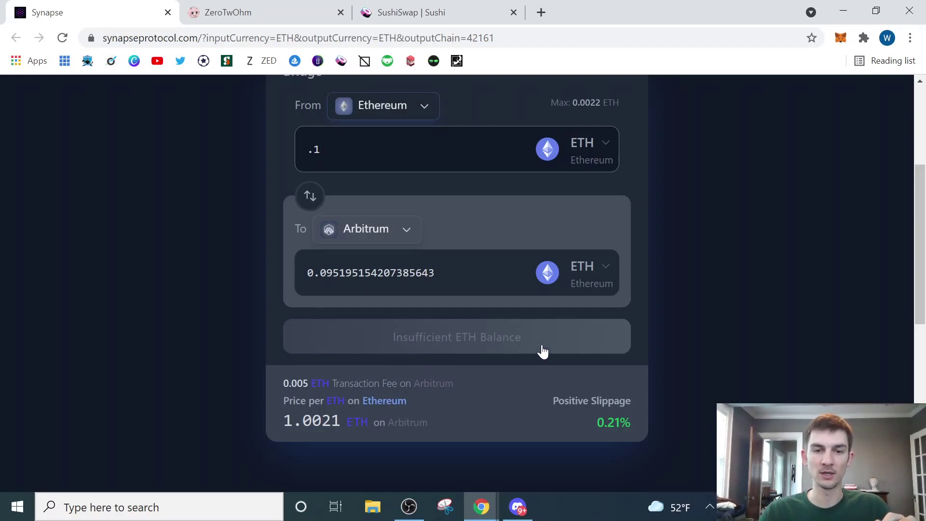
scroll(837, 271, "up", 1)
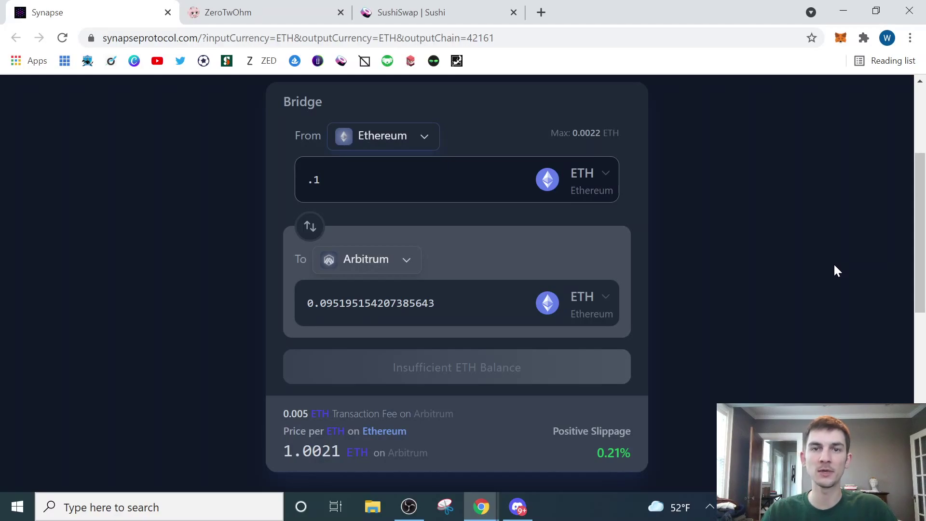
scroll(835, 268, "down", 6)
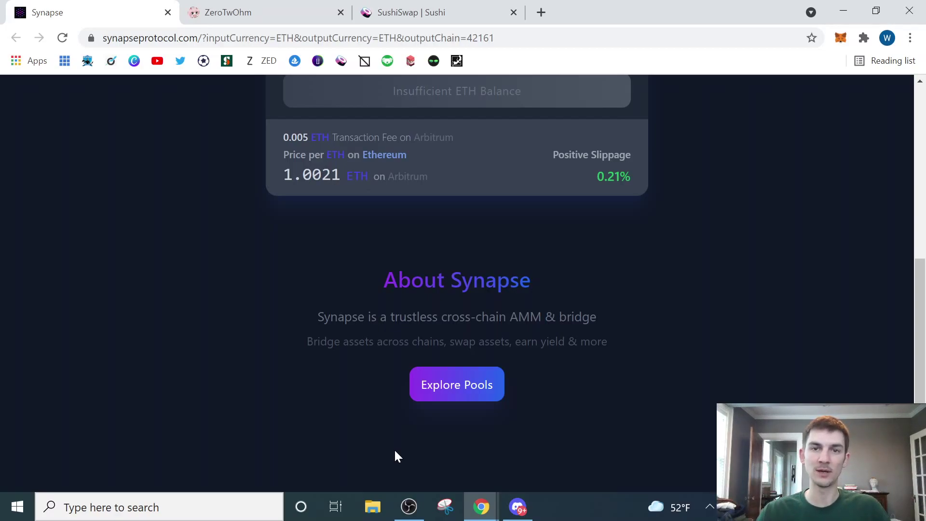
scroll(287, 301, "up", 2)
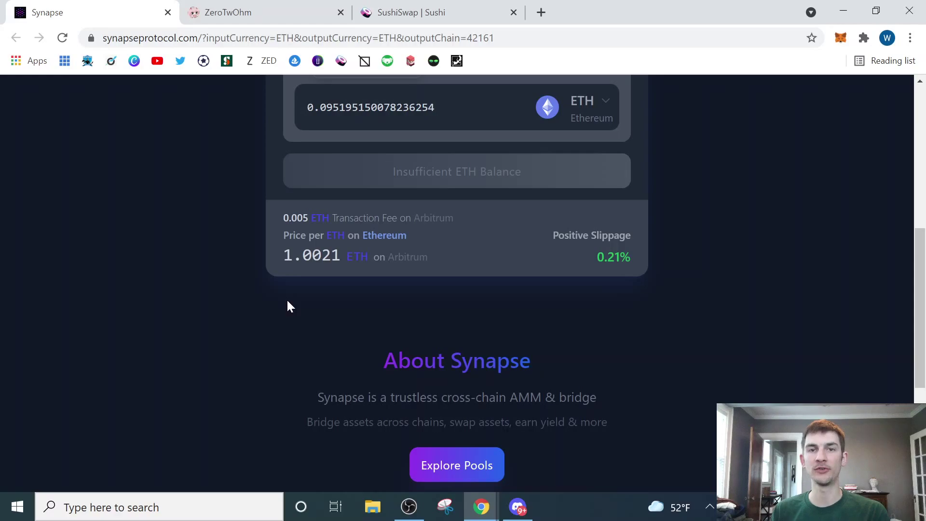
Step: On the ZeroTwOhm stake page, request adding the Z2O token to MetaMask
left_click(227, 12)
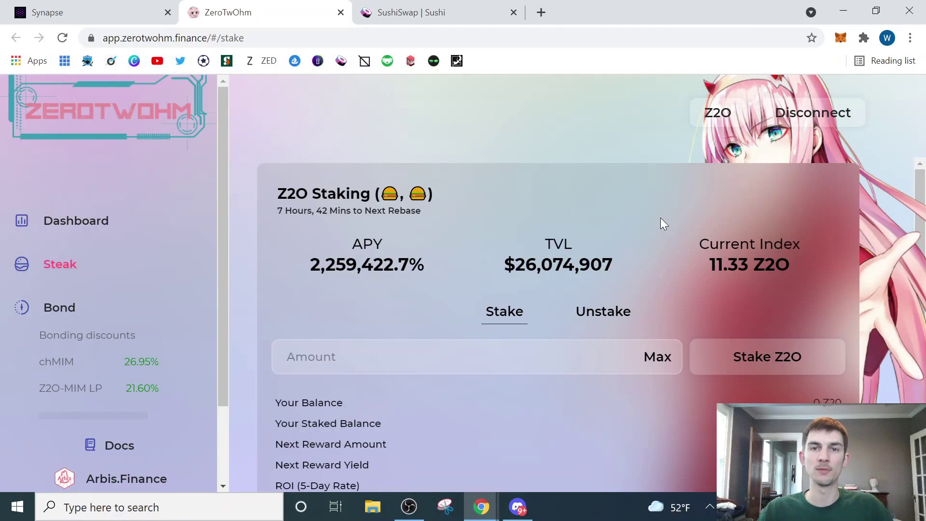
mouse_move(710, 122)
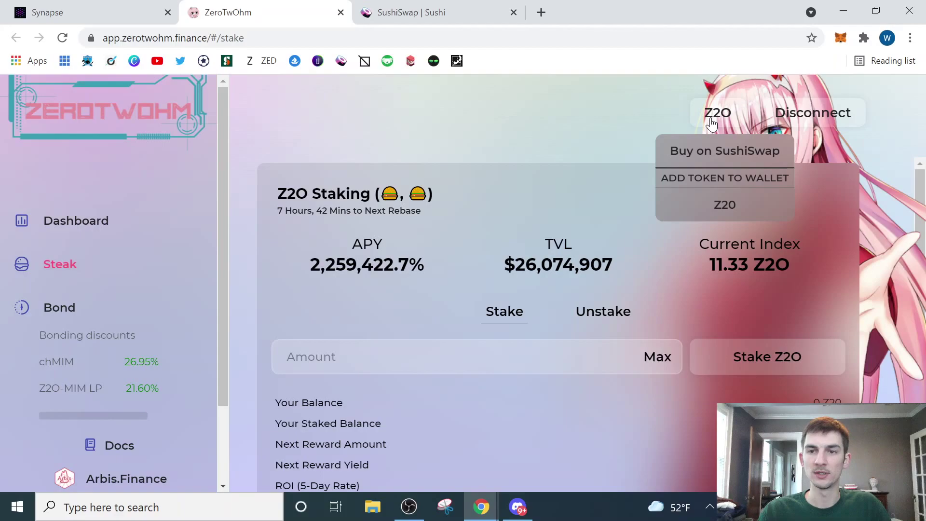
left_click(514, 12)
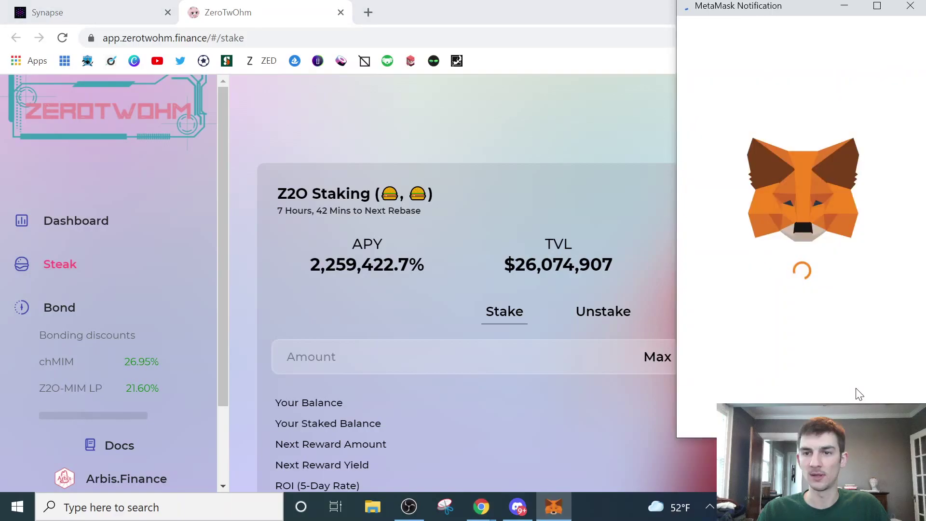
Step: Duplicate the SushiSwap MIM-to-Z2O swap tab
mouse_move(722, 121)
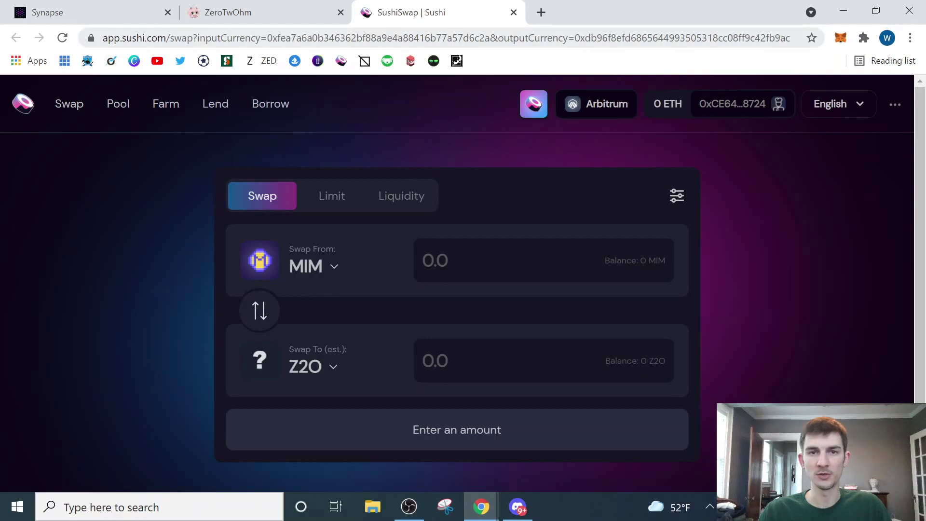
right_click(464, 9)
left_click(490, 108)
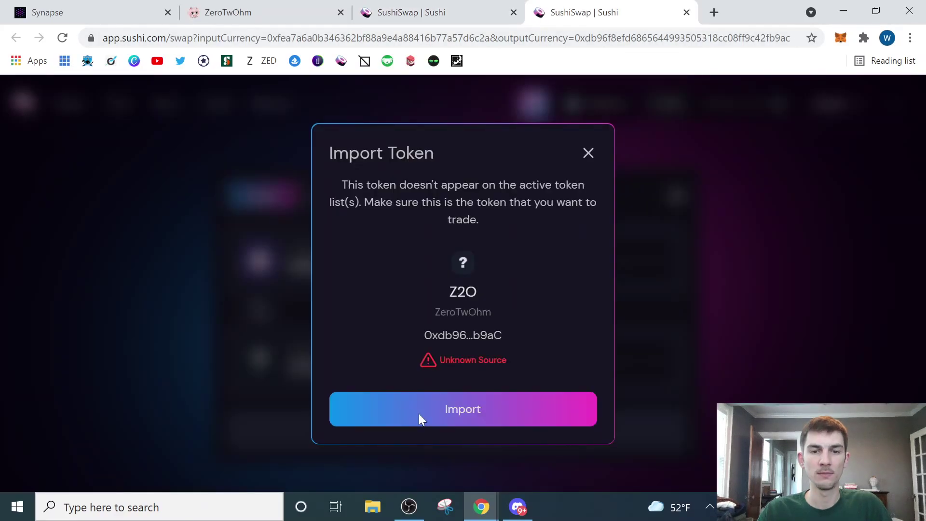
Step: Import the Z2O token, reverse the swap and select ETH as the token to swap from
left_click(419, 414)
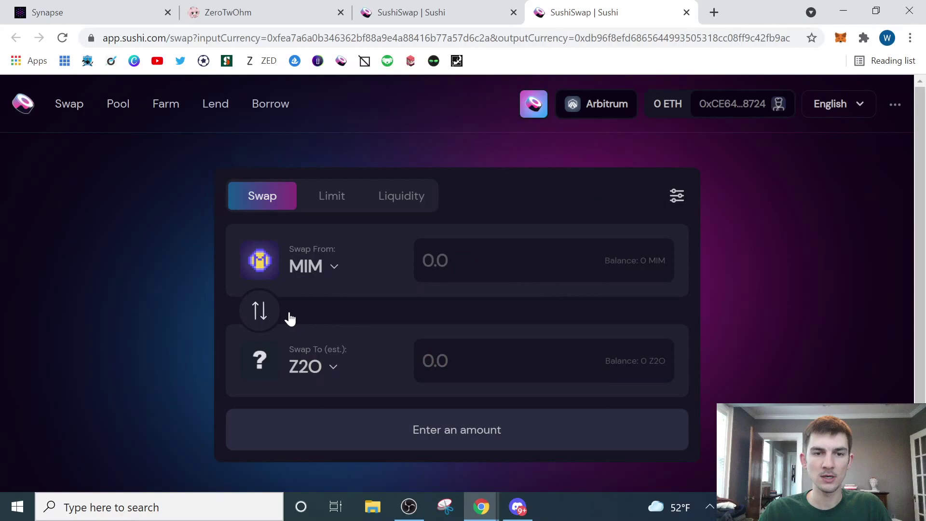
left_click(260, 310)
left_click(316, 265)
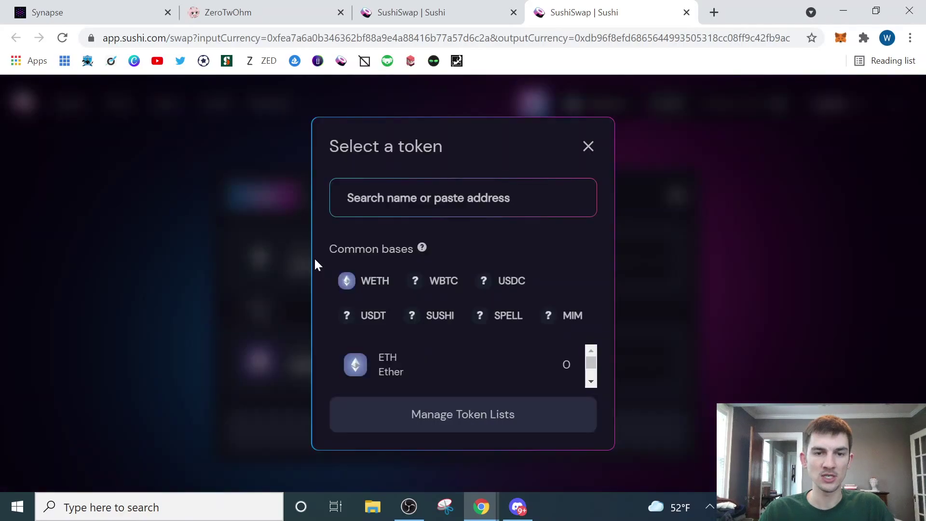
left_click(459, 379)
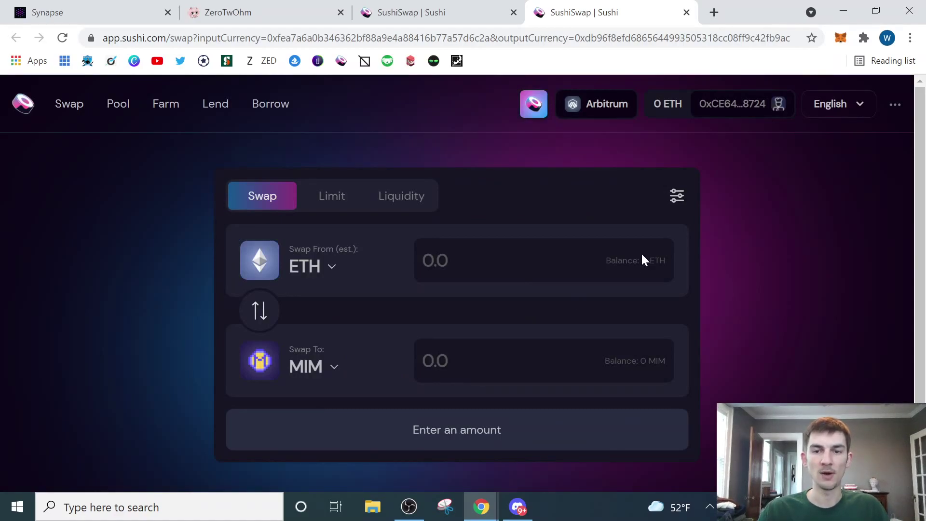
Step: Enter 0.1 ETH as the swap amount to get the 439.804 MIM quote
left_click(636, 265)
type("0")
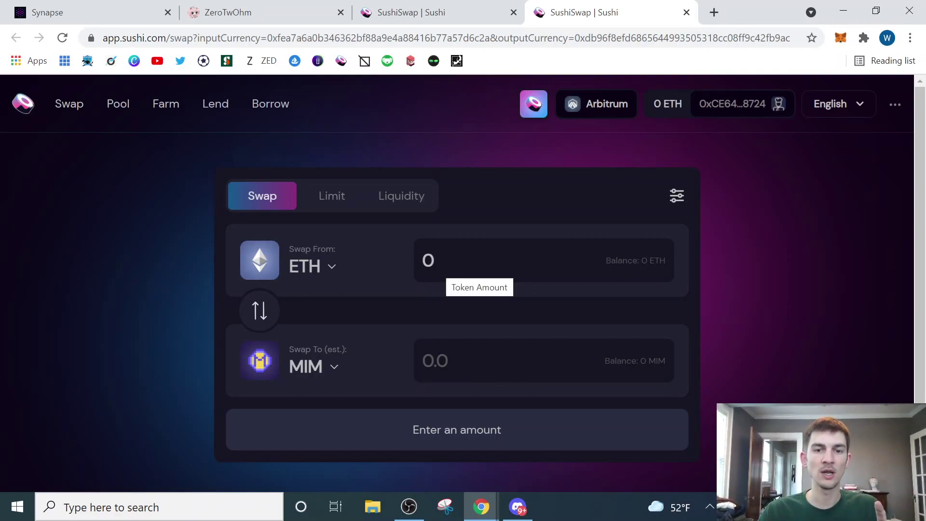
left_click(434, 261)
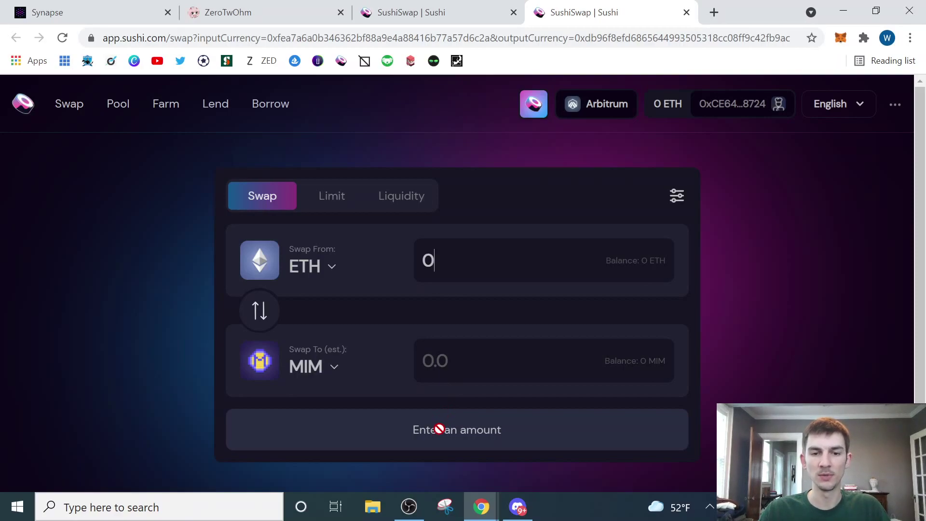
type(".1")
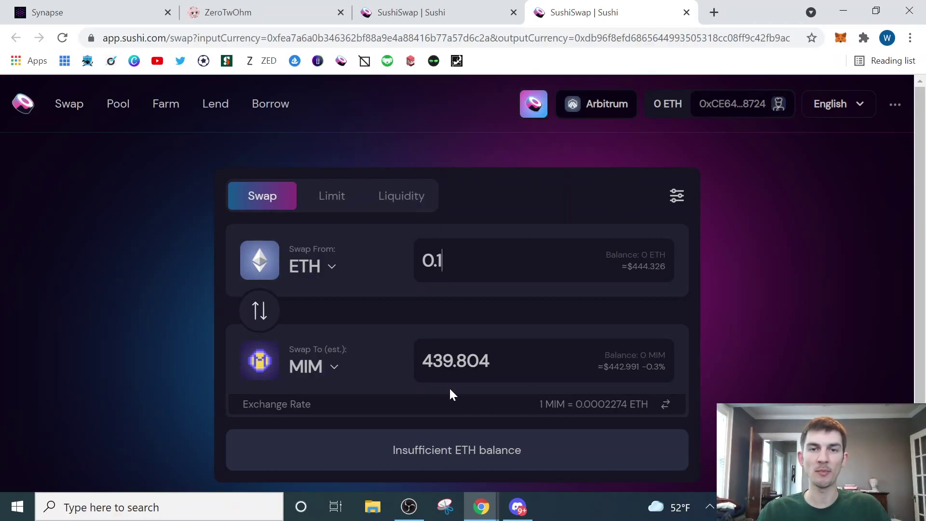
Step: On the MIM-to-Z2O tab, enter 440 MIM to quote about 0.563386 Z2O
left_click(398, 14)
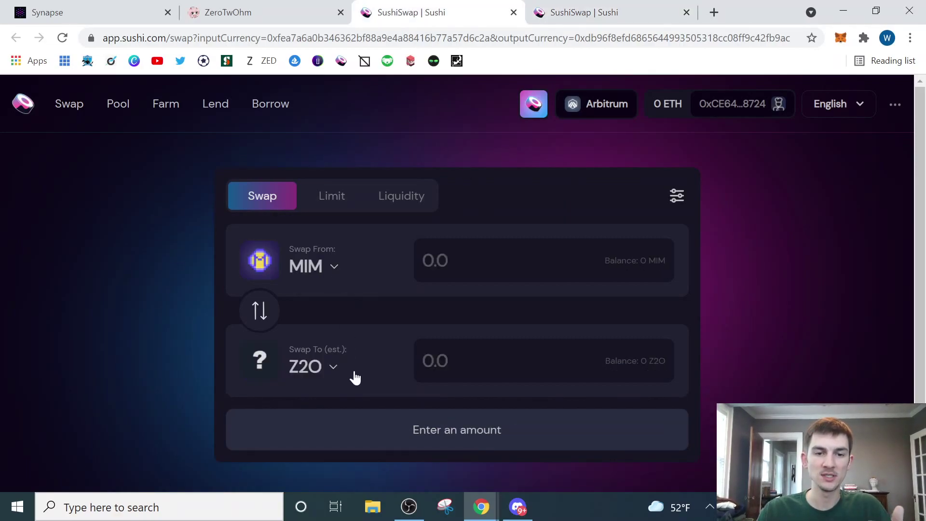
left_click(620, 262)
type("0")
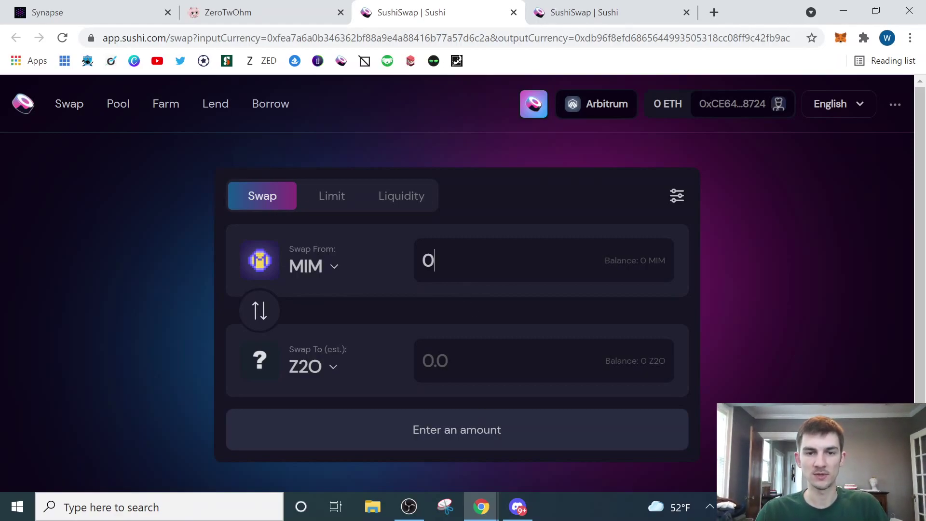
type("440")
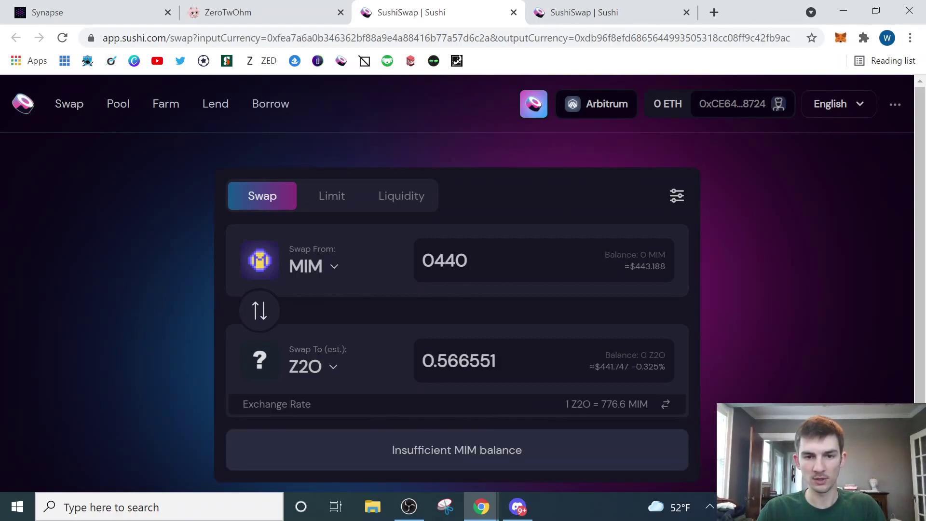
left_click(434, 261)
key("BackSpace")
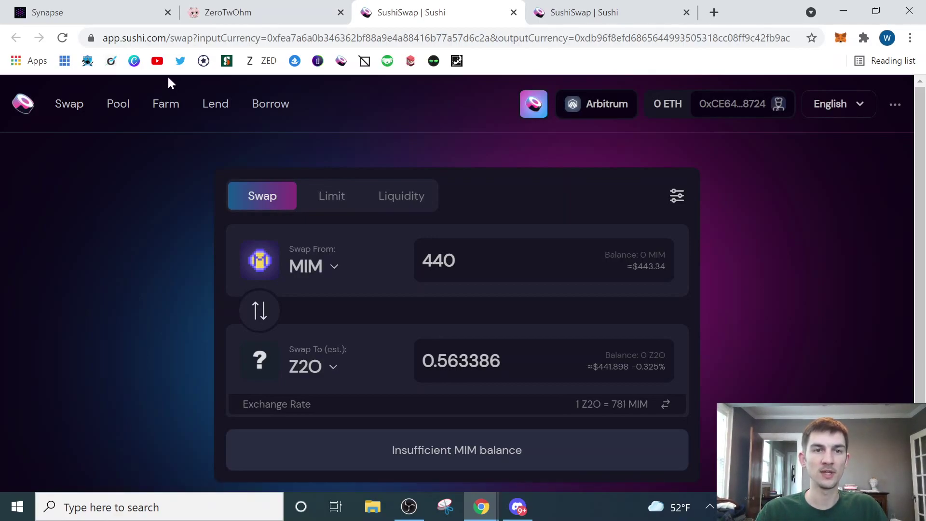
Step: Stake the maximum Z2O amount and check the 0.784608 sZ2O staked balance
left_click(219, 19)
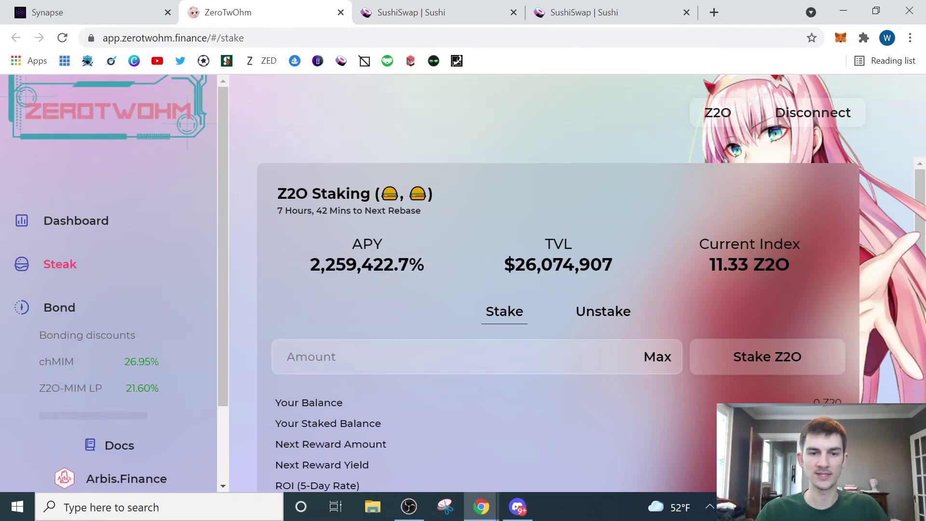
left_click(652, 363)
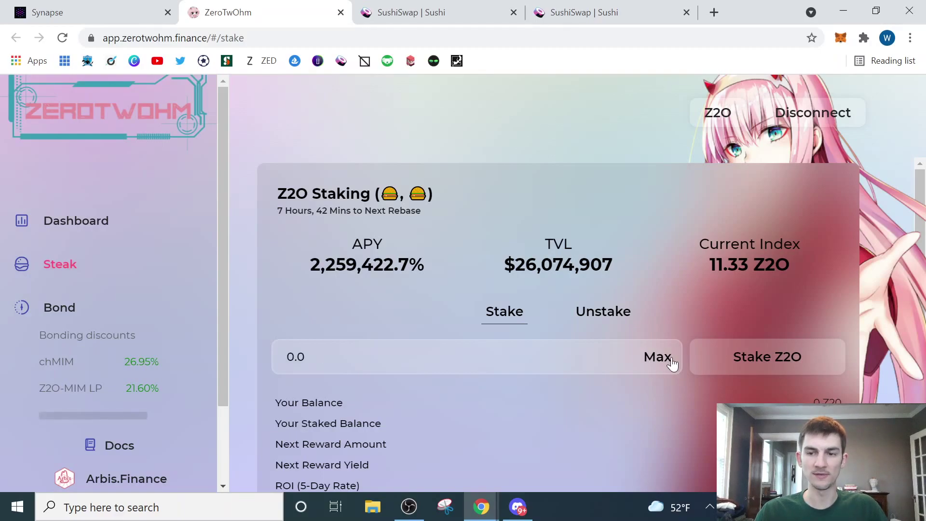
left_click(763, 373)
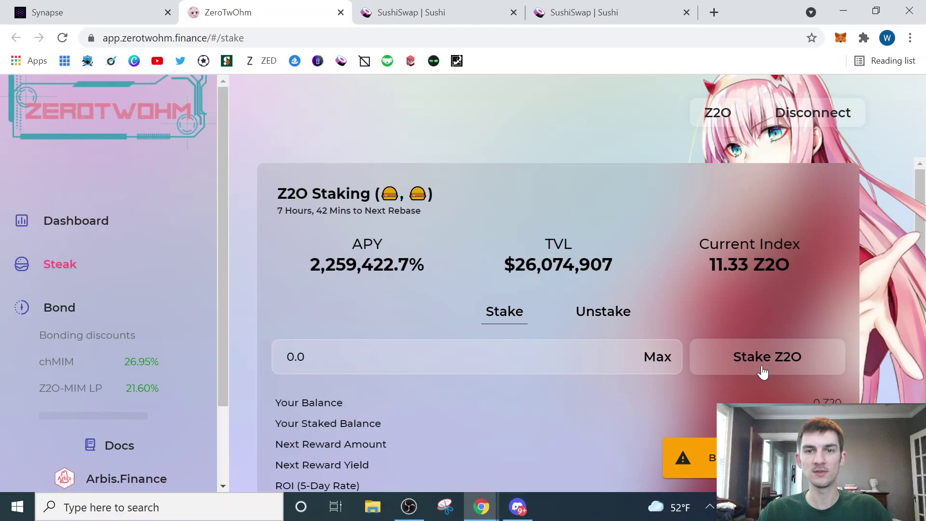
scroll(609, 448, "down", 1)
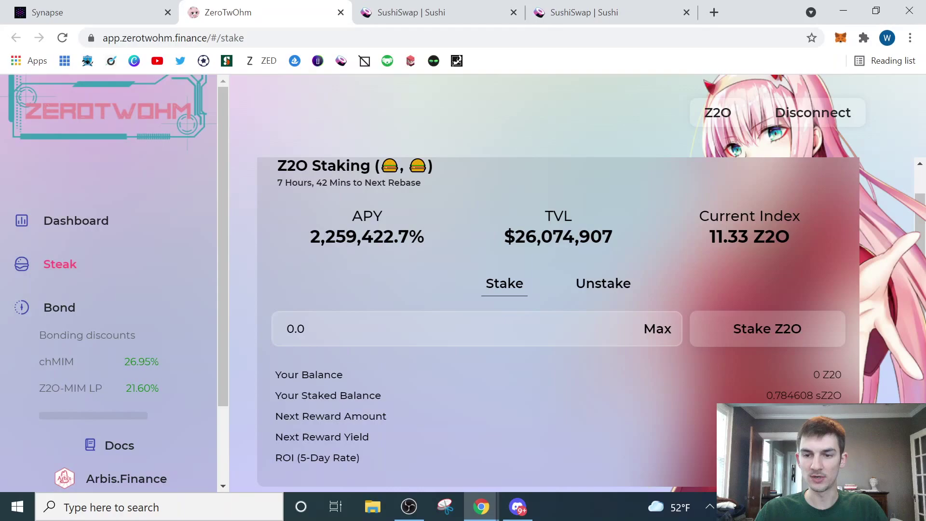
left_click_drag(767, 395, 828, 396)
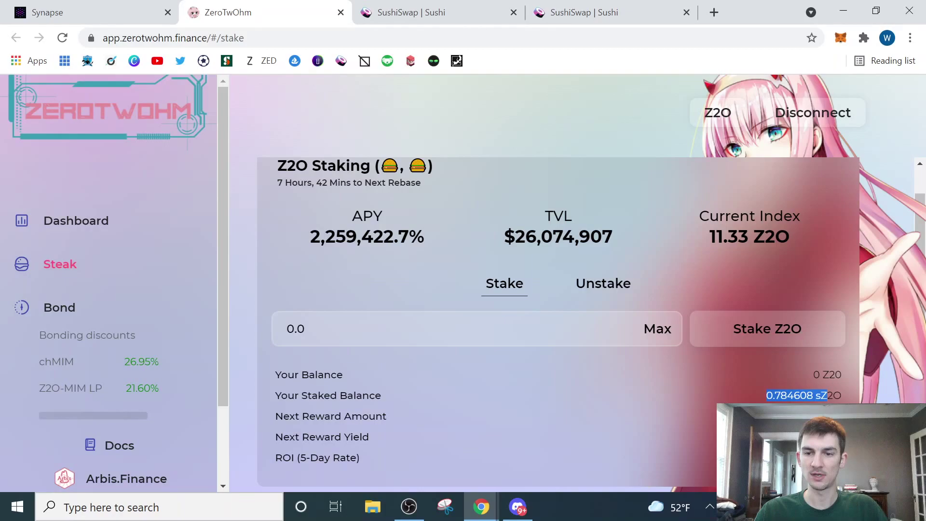
left_click(828, 395)
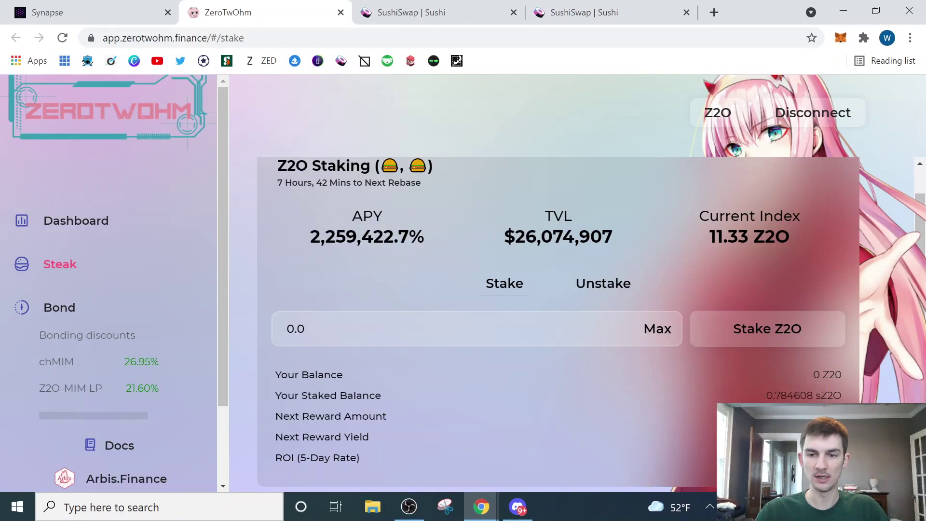